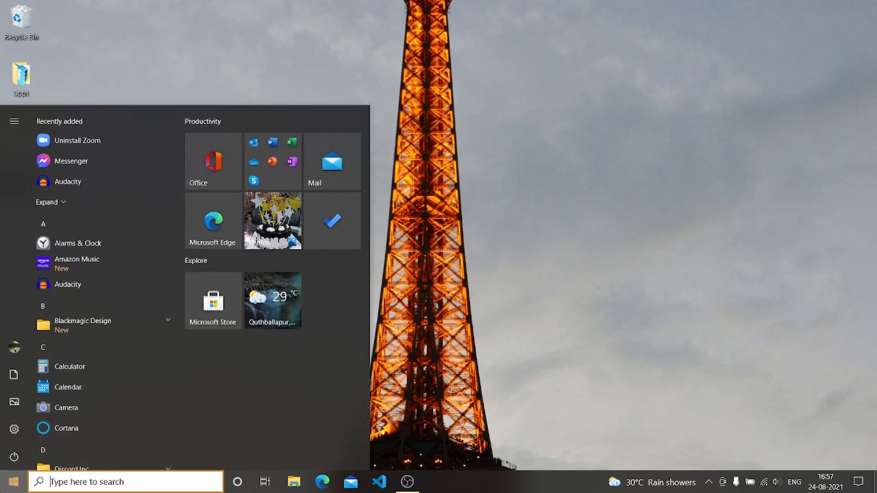
# Search the computer for "virtual" to check for the installed VirtualBox app, and close the search
pyautogui.write('virtual')
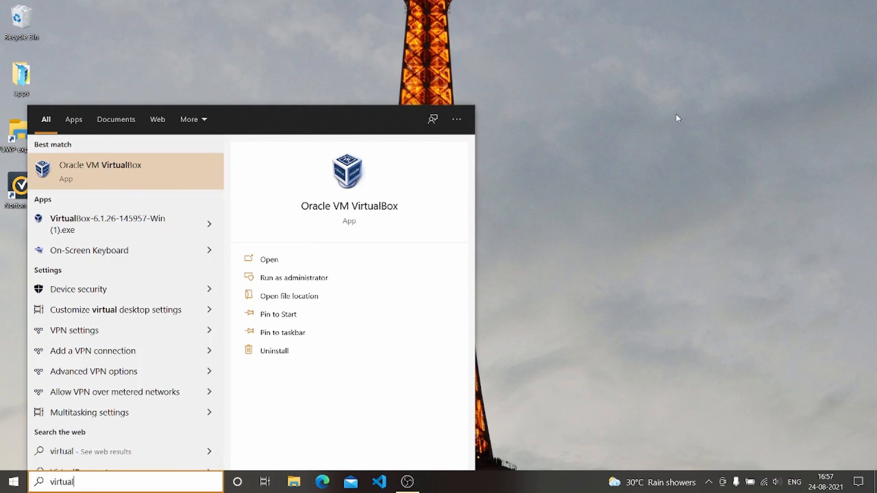
pyautogui.click(681, 145)
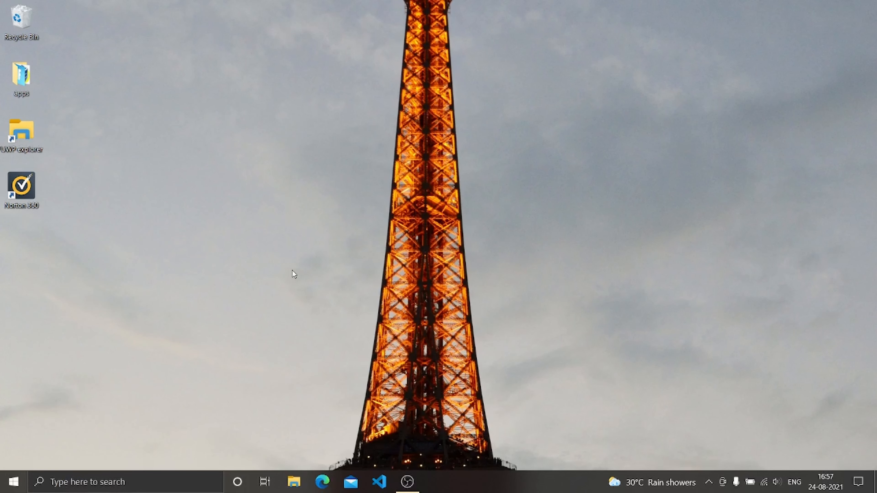
# Open the uupdump.net website in Microsoft Edge
pyautogui.click(322, 482)
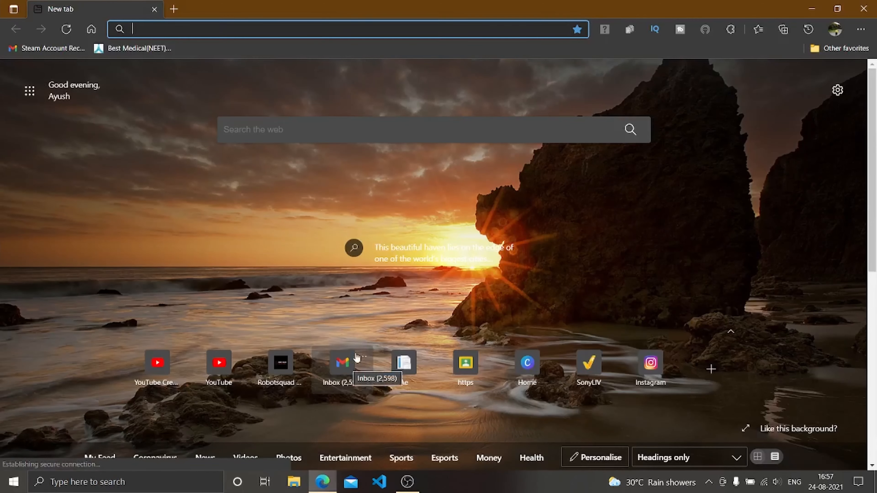
pyautogui.write('uu')
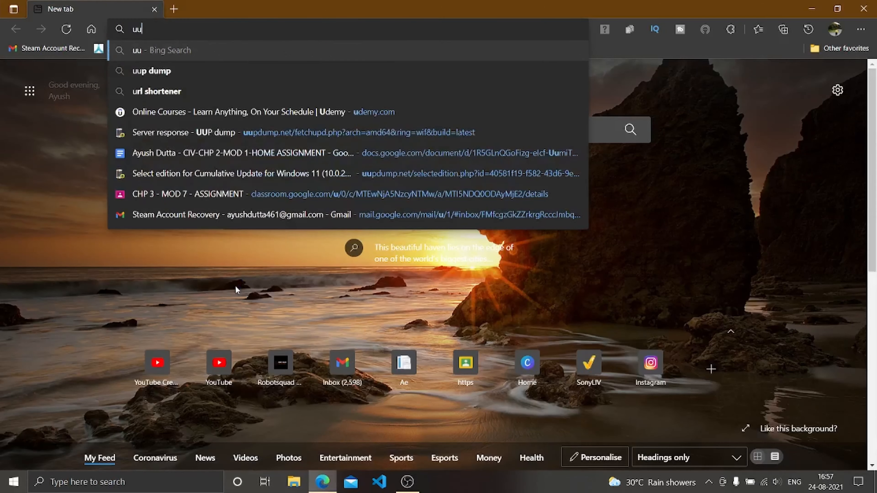
pyautogui.write('pdump.net')
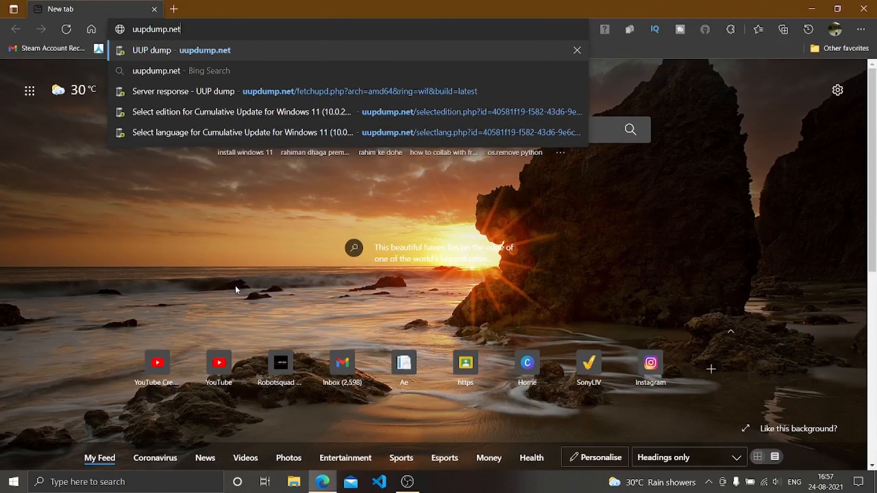
pyautogui.press('Return')
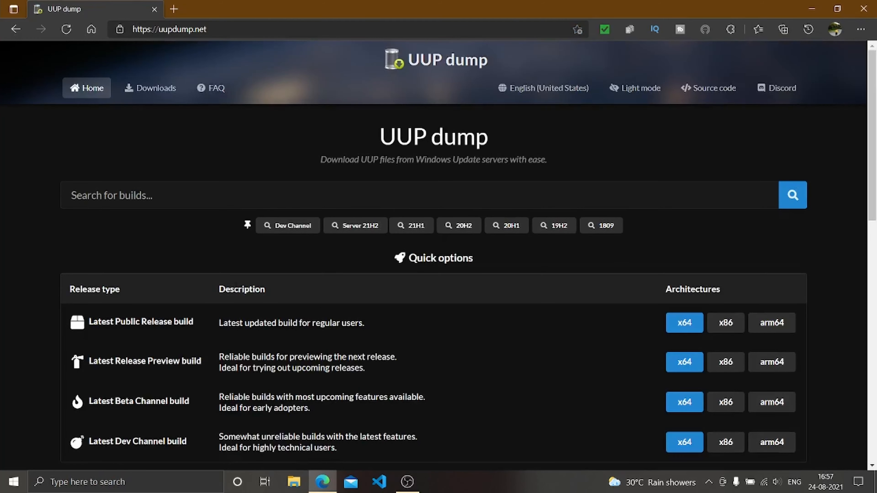
# Choose the x64 Latest Dev Channel build and open Cumulative Update for Windows 11 (10.0.22000.160)
pyautogui.scroll(-3, 317, 300)
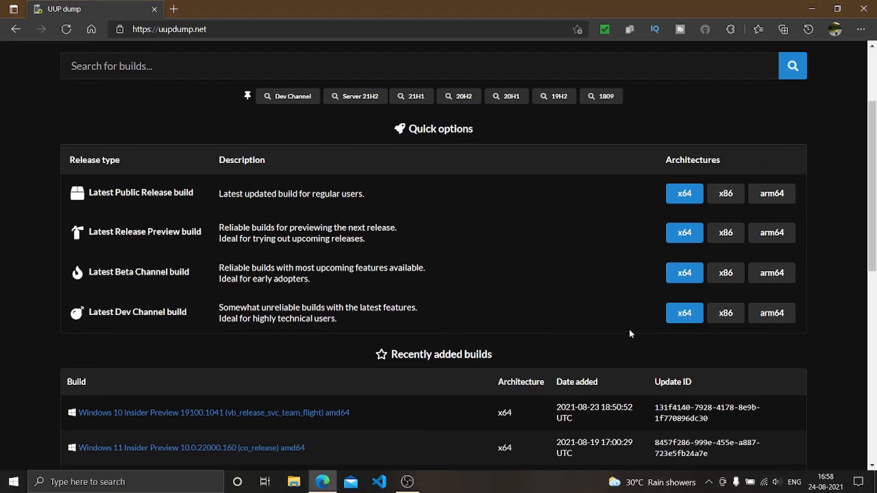
pyautogui.click(680, 318)
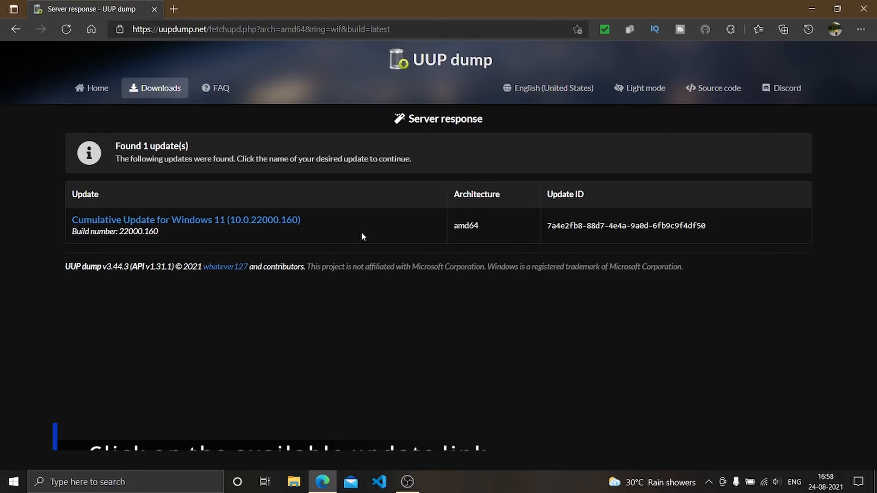
pyautogui.click(284, 221)
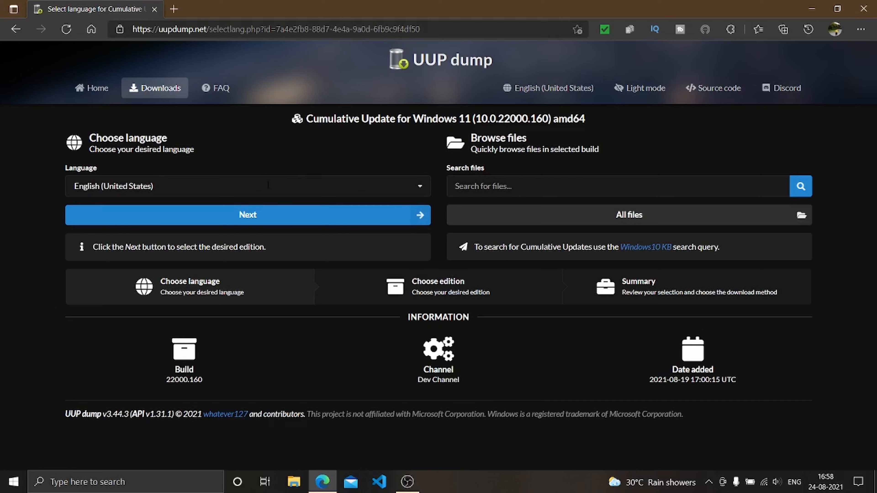
# Accept English (United States), keep only the Windows Pro edition selected, and continue to the download summary
pyautogui.click(288, 217)
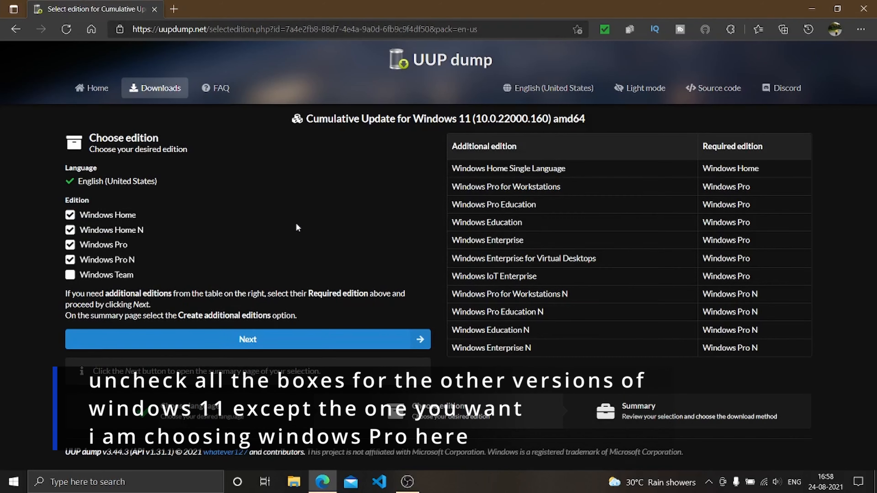
pyautogui.click(71, 216)
pyautogui.click(71, 230)
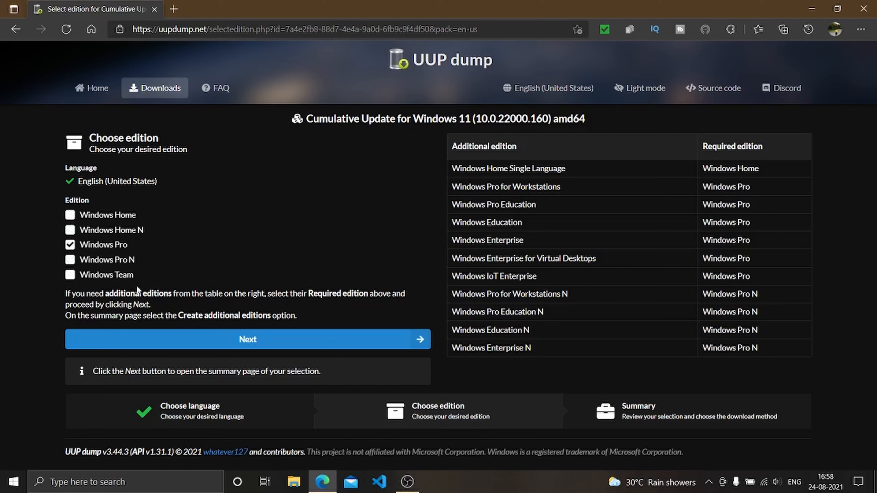
pyautogui.click(180, 345)
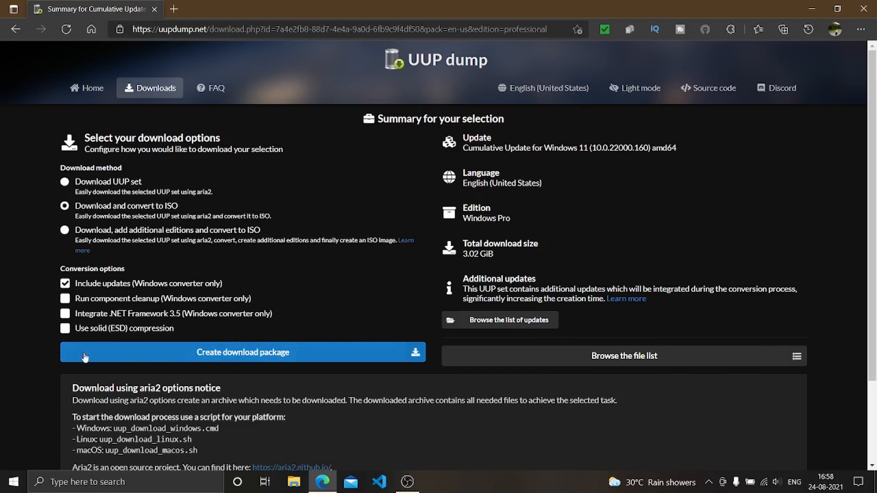
# Create the download package with the Download and convert to ISO method and show the downloaded archive in its folder
pyautogui.click(118, 358)
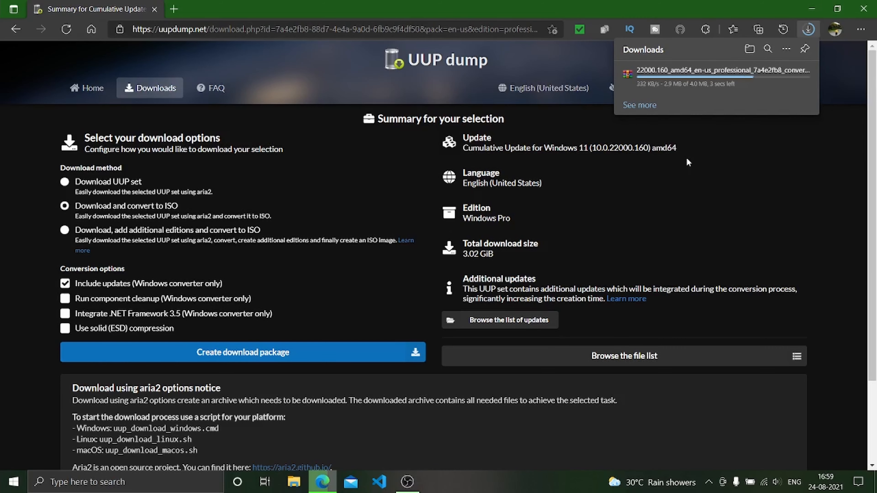
pyautogui.moveTo(767, 77)
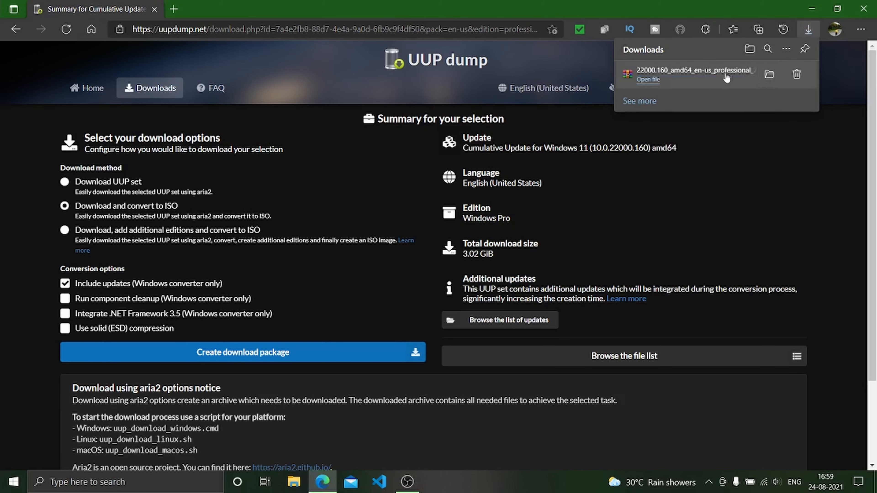
pyautogui.click(768, 77)
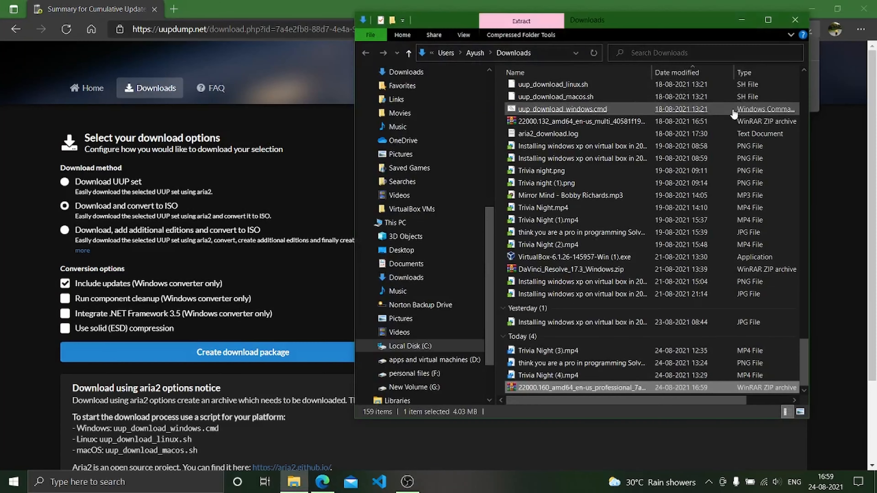
pyautogui.click(555, 124)
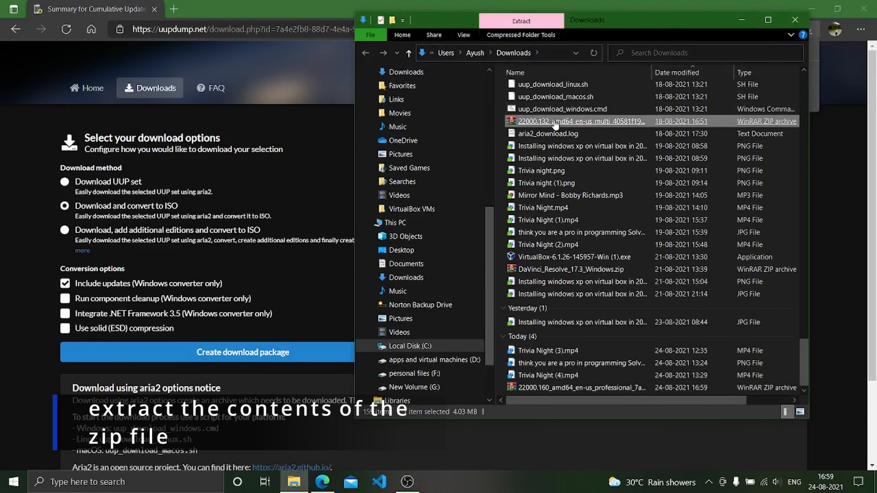
pyautogui.rightClick(554, 122)
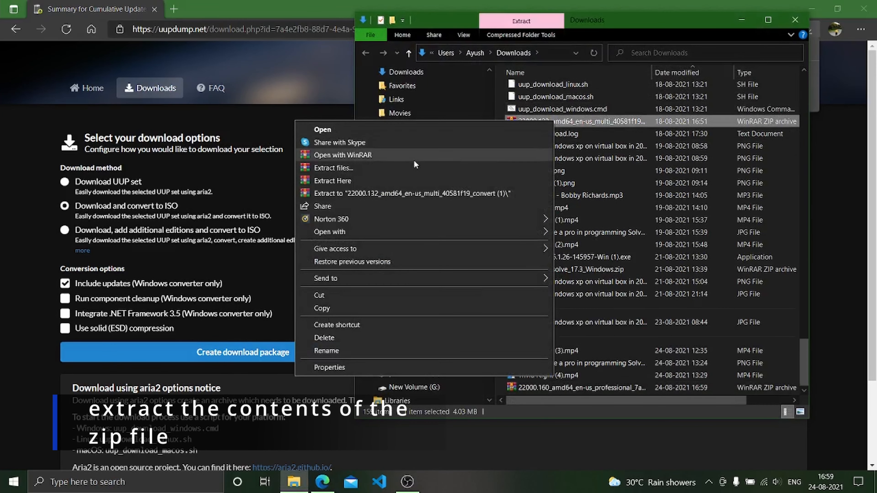
pyautogui.click(399, 168)
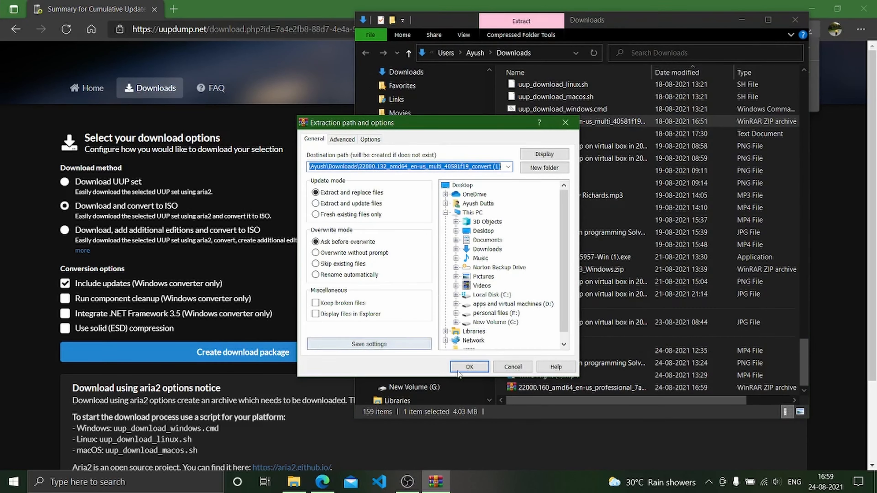
pyautogui.click(470, 362)
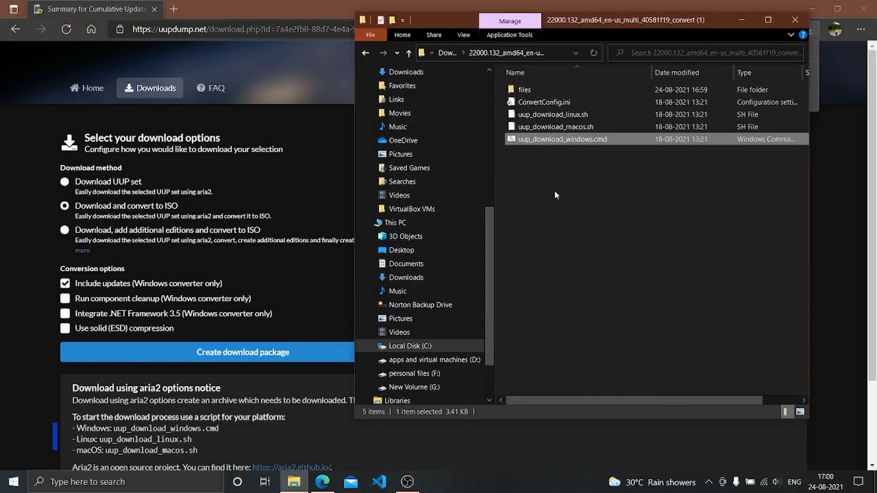
# Move all extracted items from the new folder into Downloads, replacing the files with the same names
pyautogui.moveTo(556, 195); pyautogui.dragTo(452, 52)
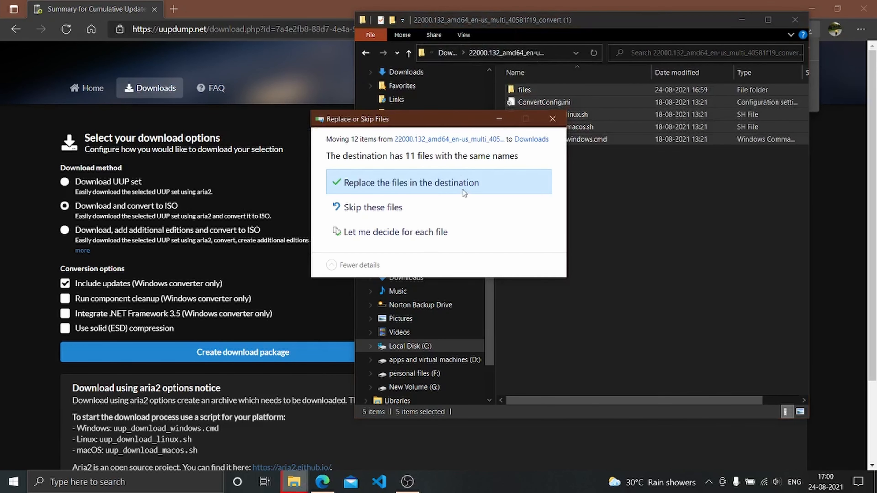
pyautogui.click(468, 180)
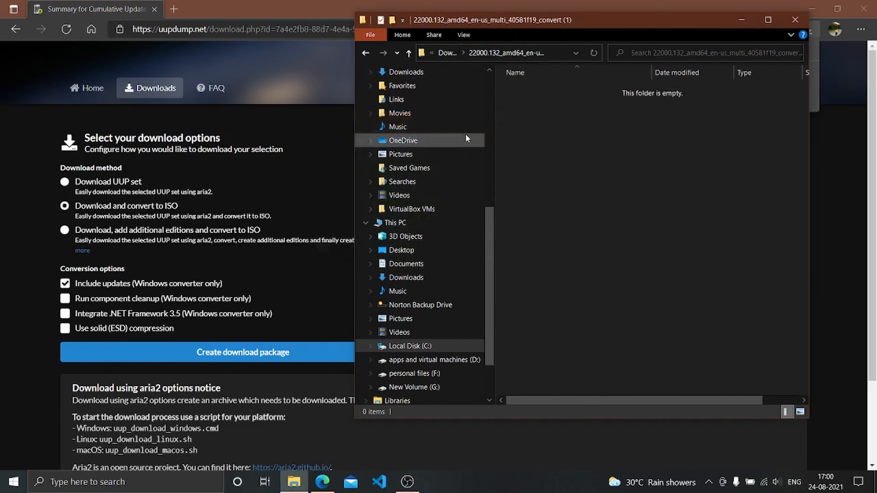
# Go back to the Downloads folder and run uup_download_windows.cmd
pyautogui.click(406, 72)
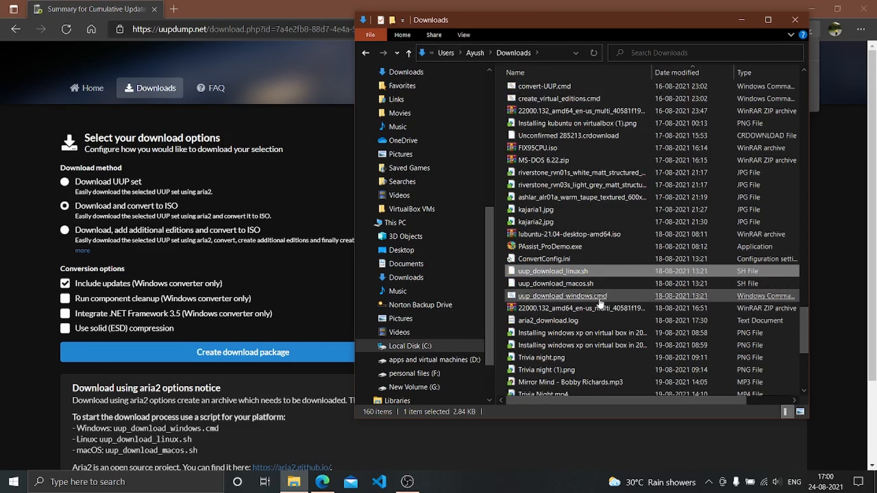
pyautogui.click(600, 302)
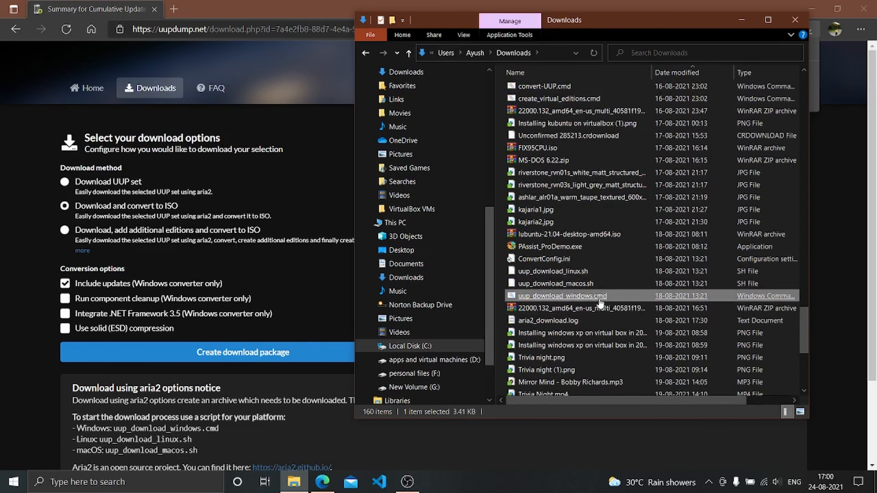
pyautogui.doubleClick(600, 302)
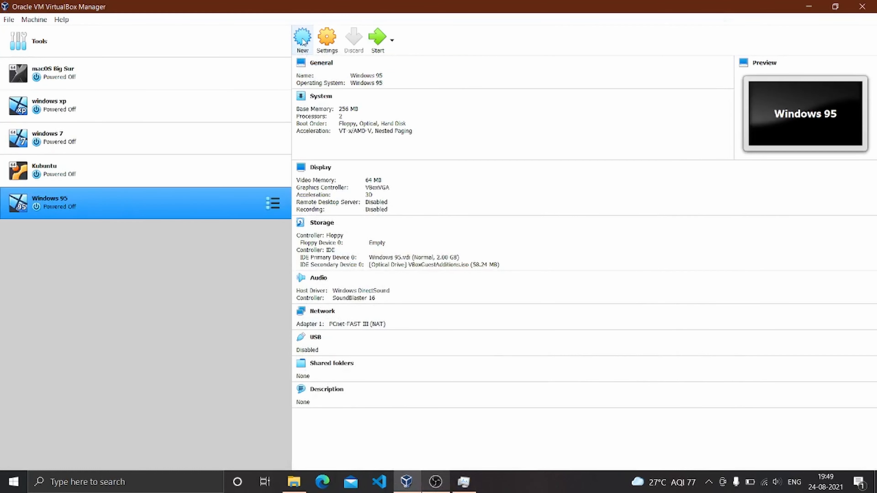
# Start a new VirtualBox virtual machine named "windows 11" with the version Windows 10 (64-bit)
pyautogui.click(302, 38)
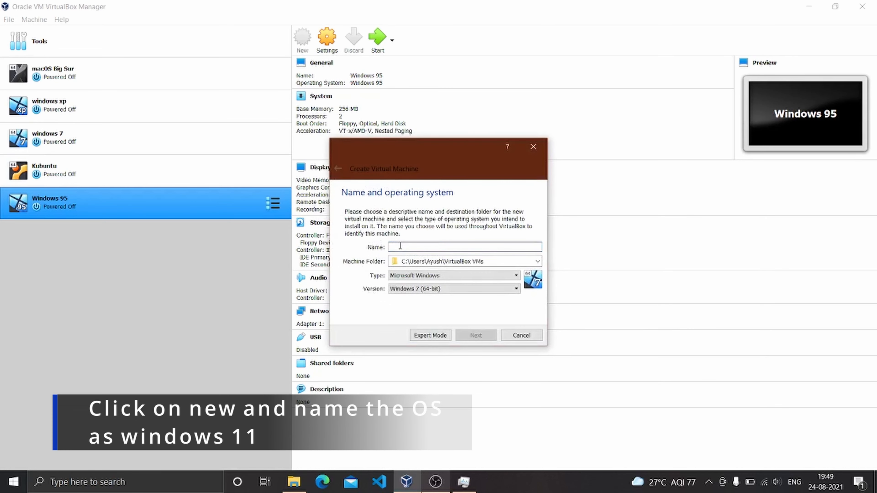
pyautogui.write('windows 11')
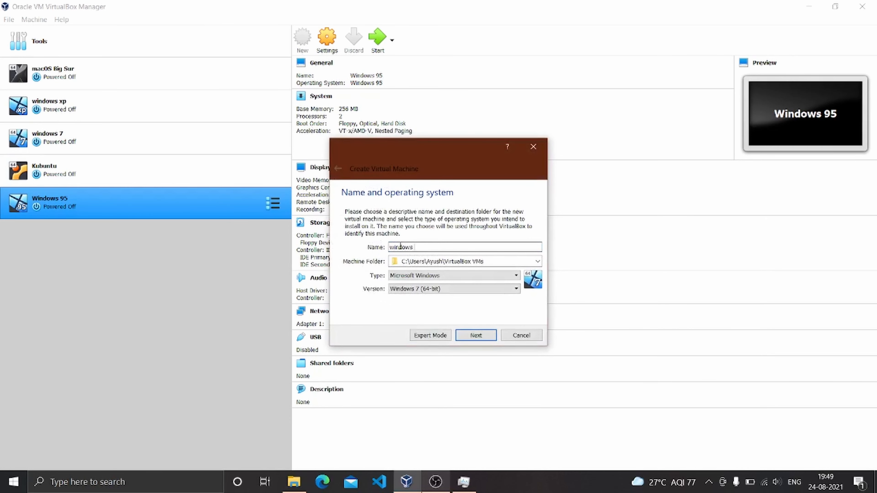
pyautogui.click(414, 290)
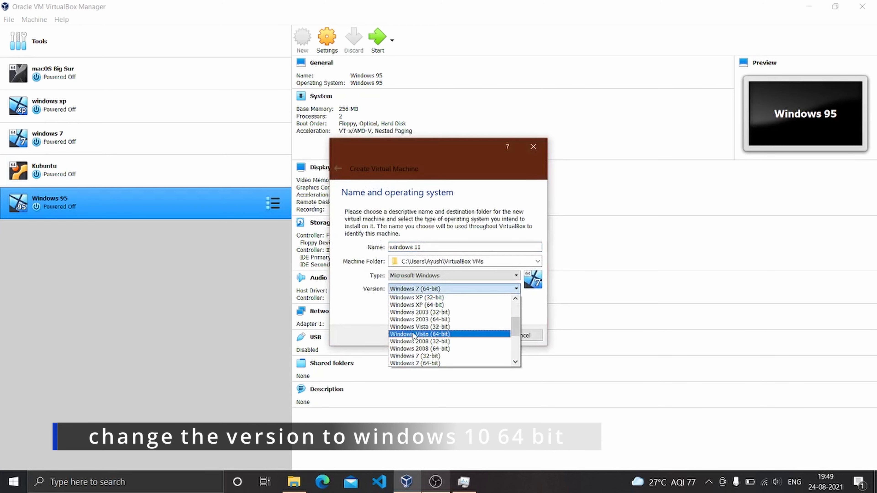
pyautogui.scroll(-3, 414, 342)
pyautogui.click(415, 346)
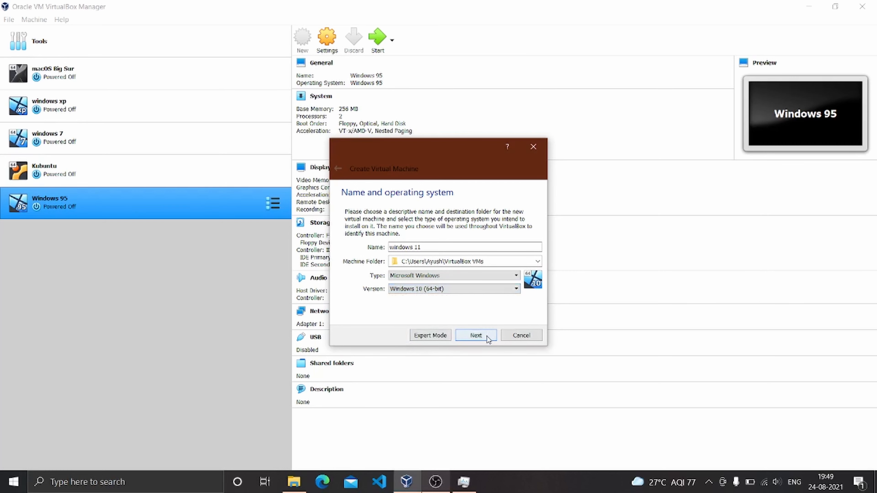
# Set the new machine's folder to VBOX VM on the apps and virtual machines (D:) drive
pyautogui.click(538, 262)
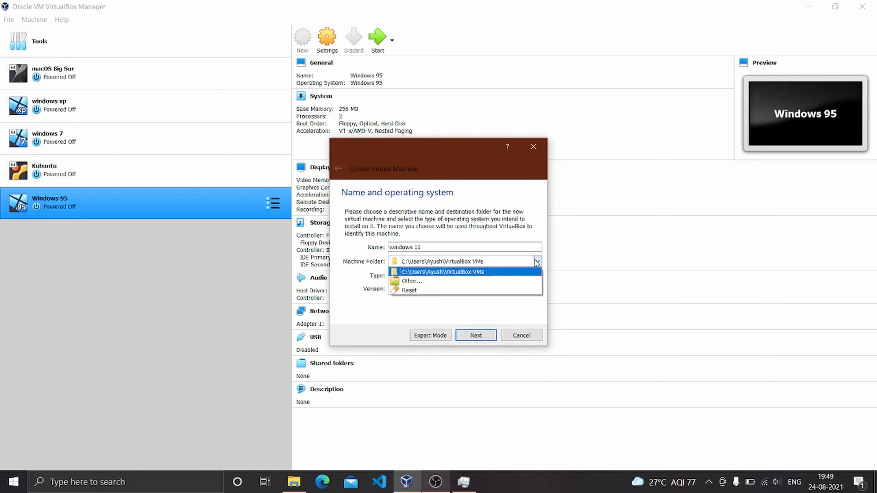
pyautogui.click(488, 281)
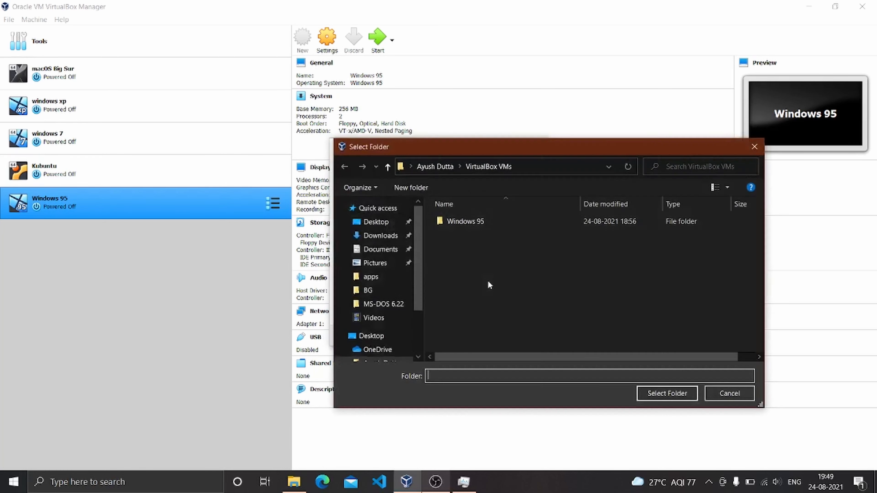
pyautogui.scroll(-2, 392, 301)
pyautogui.scroll(-4, 394, 303)
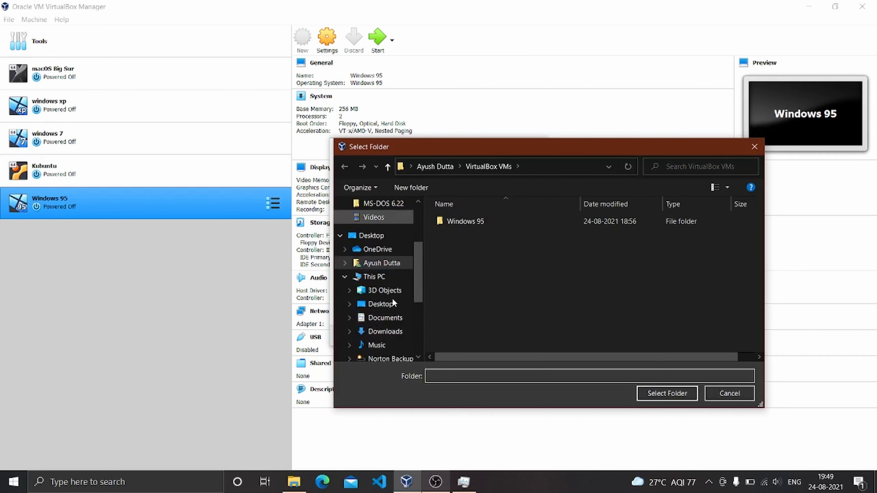
pyautogui.scroll(-1, 394, 303)
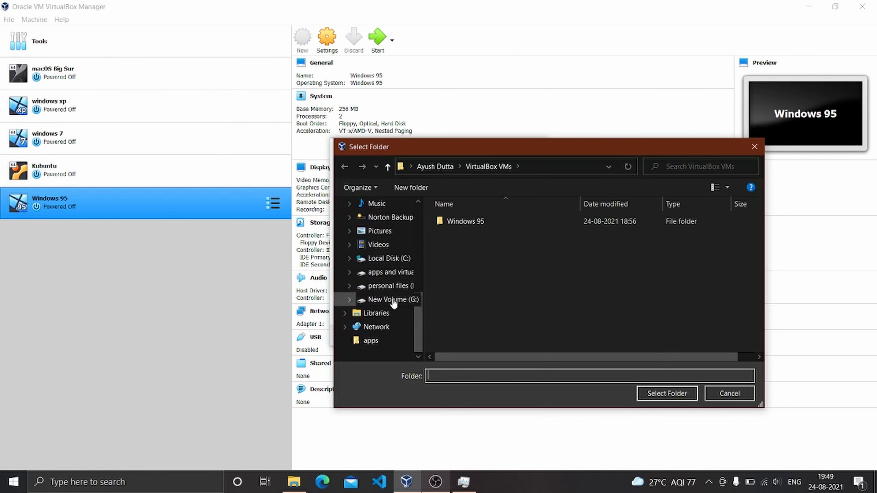
pyautogui.click(387, 272)
pyautogui.doubleClick(475, 246)
pyautogui.click(470, 246)
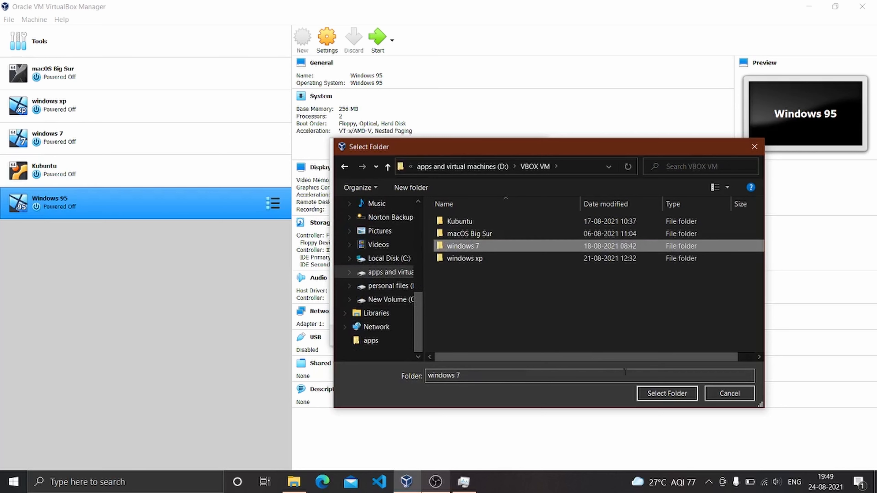
pyautogui.click(576, 326)
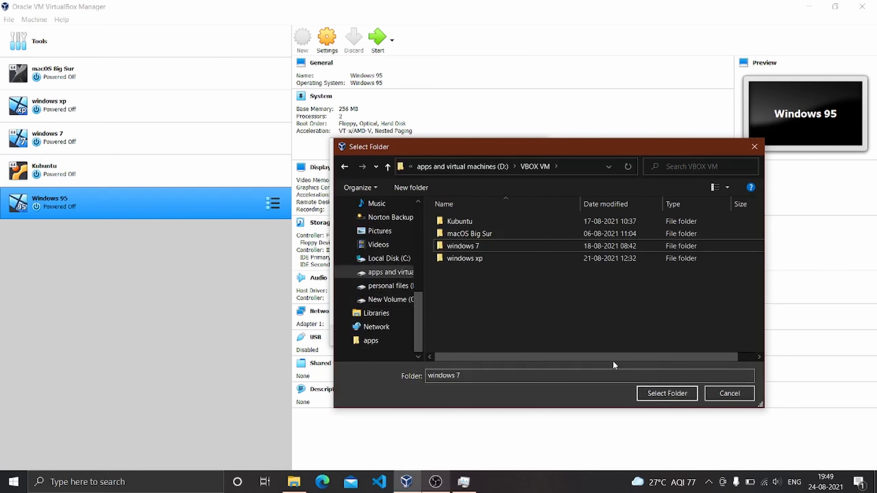
pyautogui.click(542, 167)
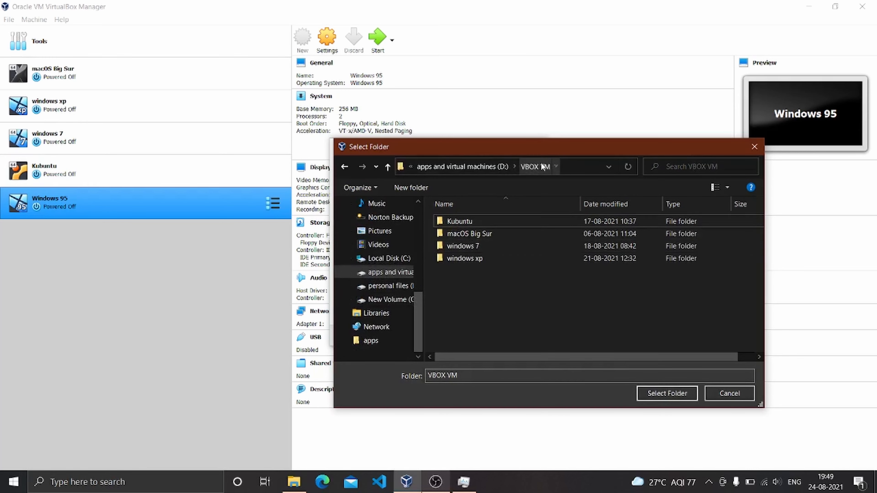
pyautogui.click(661, 394)
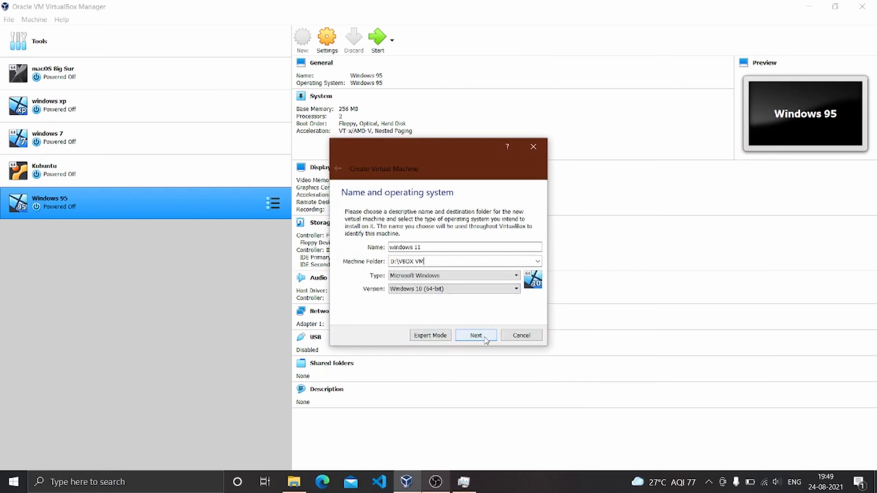
# Continue to the memory size and allocate 4848 MB of RAM to the virtual machine
pyautogui.click(476, 335)
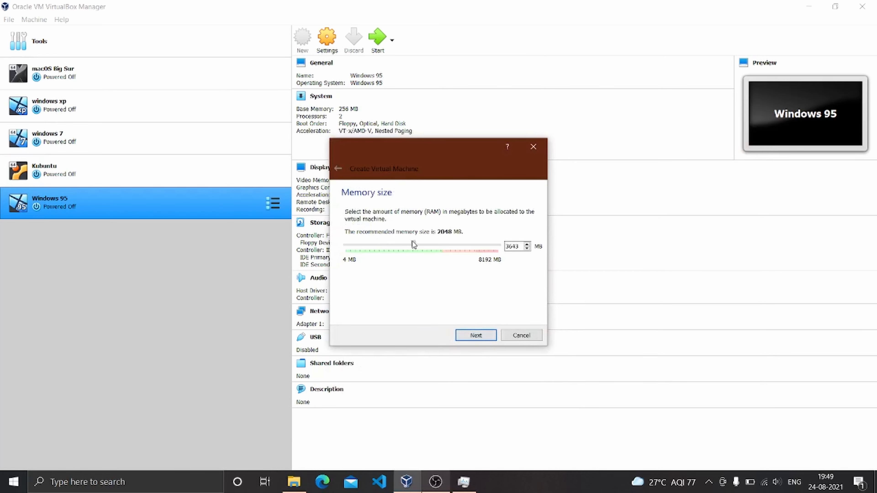
pyautogui.moveTo(413, 244); pyautogui.dragTo(436, 246)
pyautogui.click(483, 335)
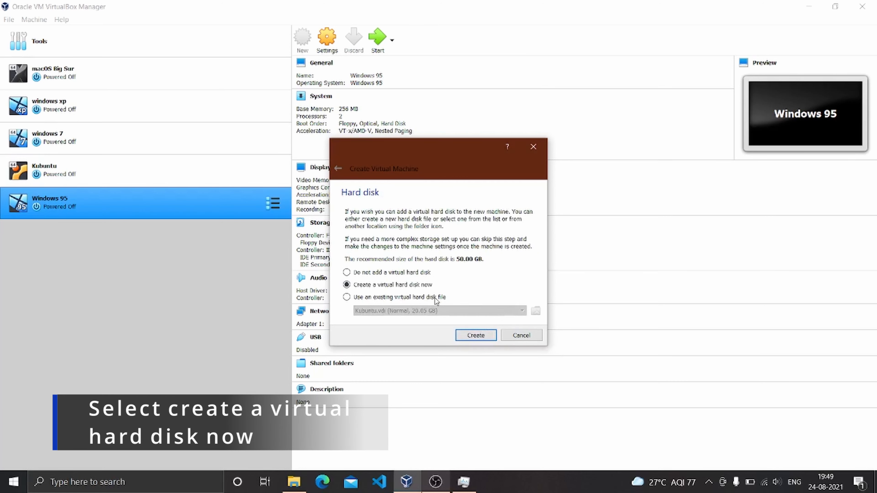
# Create a dynamically allocated VDI virtual hard disk of 76.55 GB for the machine
pyautogui.click(463, 334)
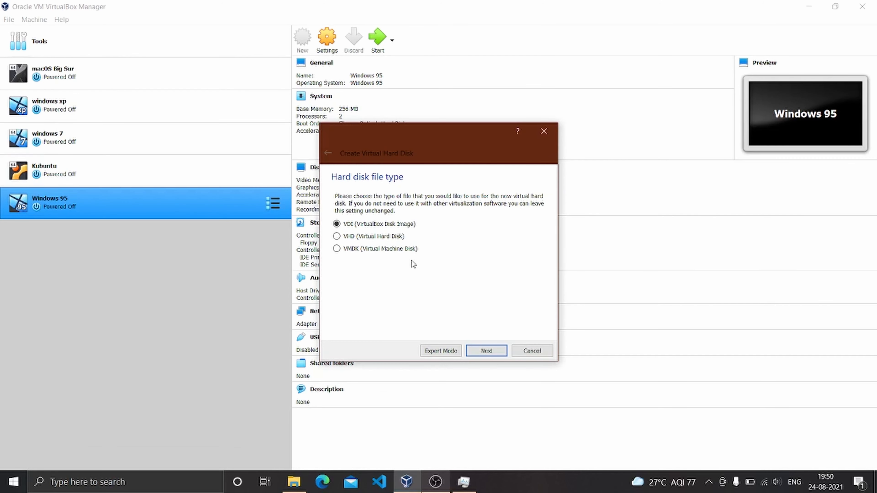
pyautogui.click(483, 356)
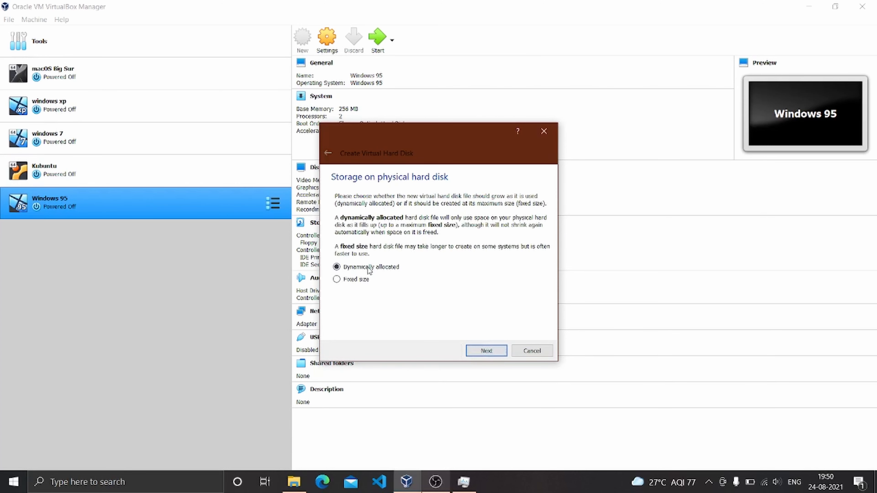
pyautogui.click(483, 353)
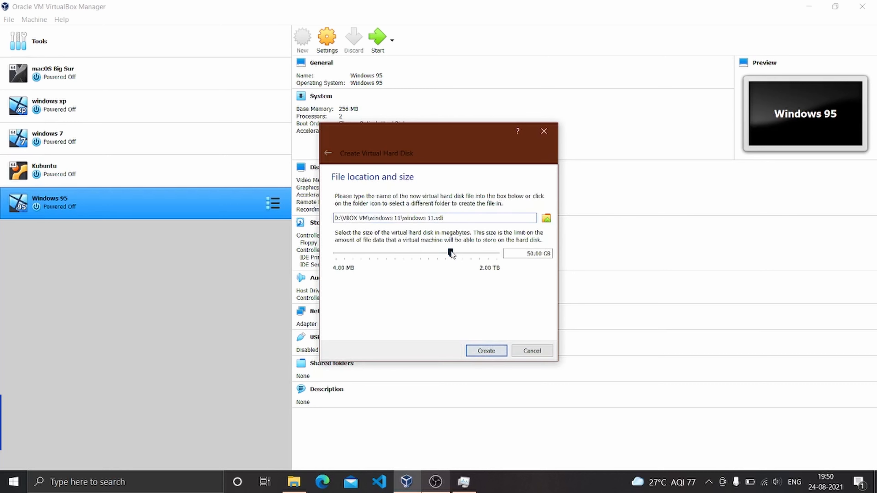
pyautogui.moveTo(451, 251); pyautogui.dragTo(457, 251)
pyautogui.click(477, 352)
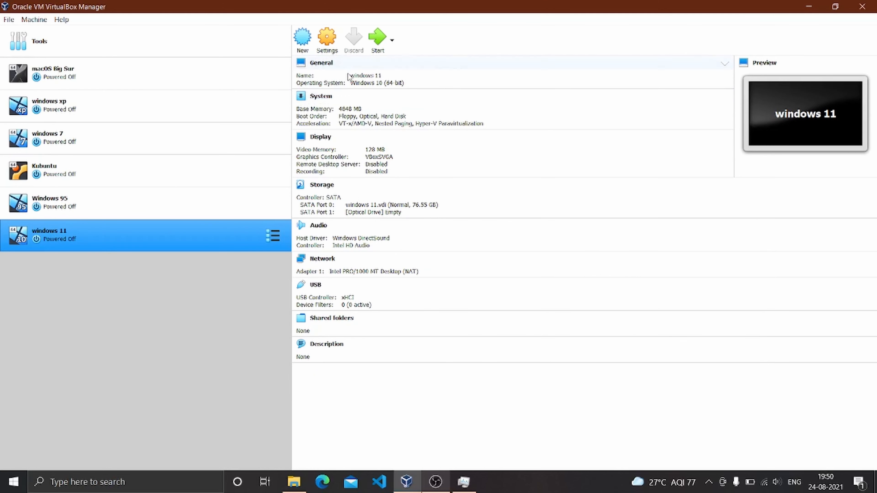
# Configure the windows 11 machine's system with 2 processors, PAE/NX enabled and EFI enabled
pyautogui.click(331, 52)
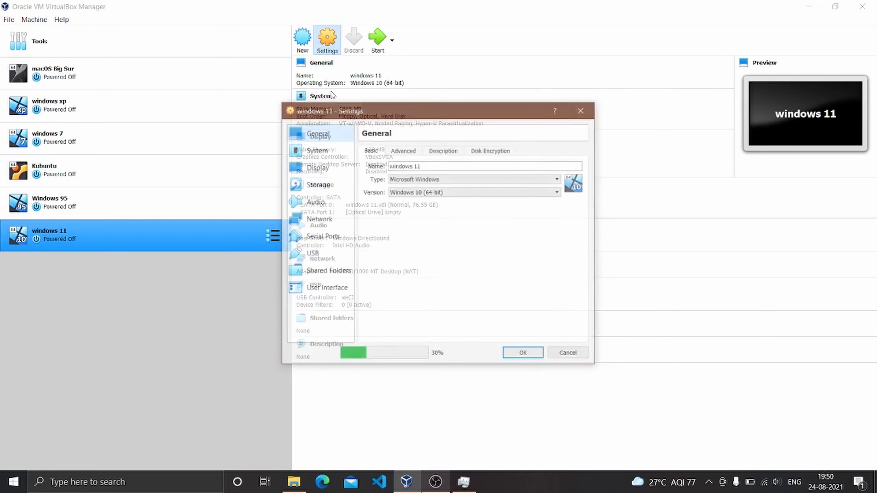
pyautogui.click(328, 148)
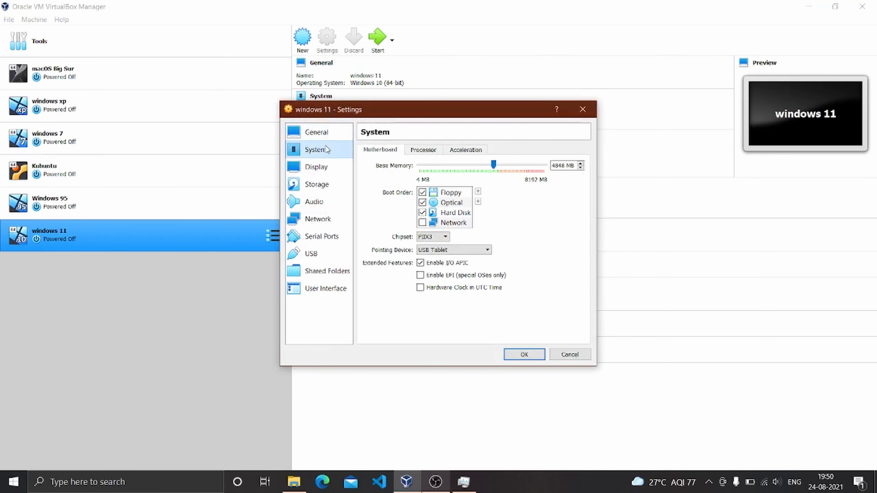
pyautogui.click(439, 150)
pyautogui.click(580, 163)
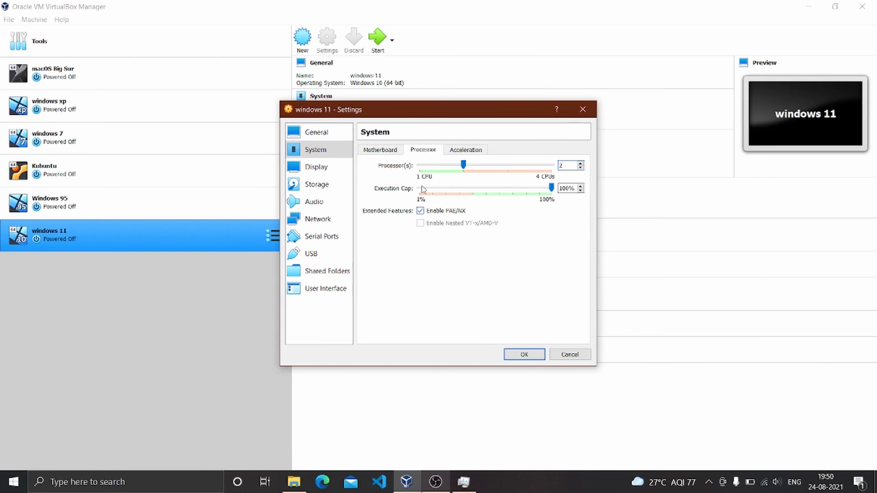
pyautogui.click(375, 153)
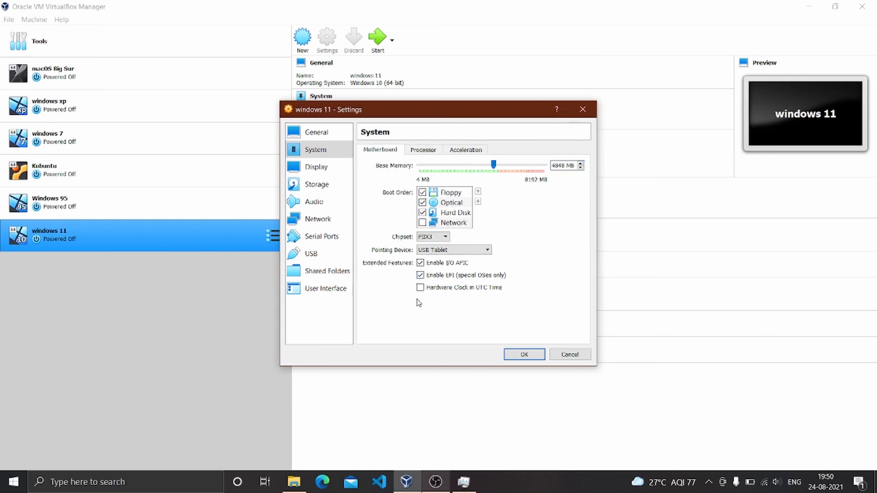
# Enable 3D acceleration for the machine's display and set the video memory to 256 MB
pyautogui.click(327, 167)
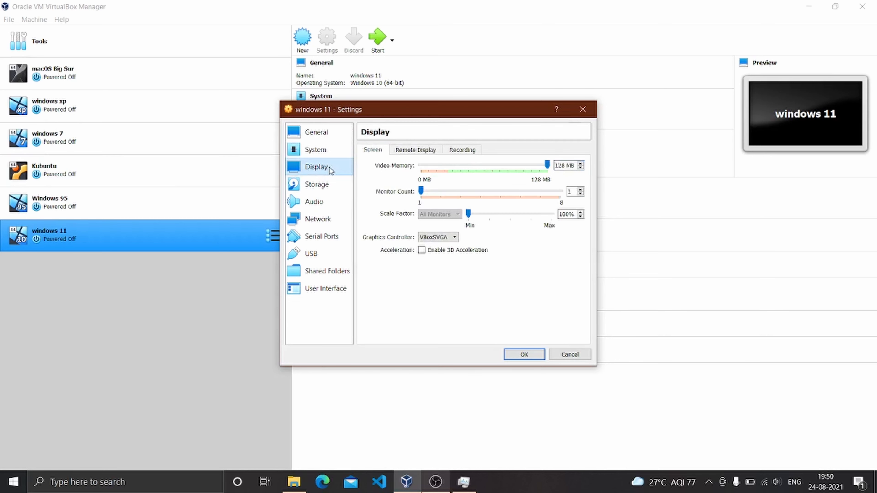
pyautogui.click(448, 252)
pyautogui.moveTo(485, 165); pyautogui.dragTo(518, 166)
pyautogui.moveTo(580, 170); pyautogui.dragTo(579, 169)
# Attach the 22000.132.210805-1437 CLIENTMULTI x64 ISO from Downloads as an optical drive on the SATA controller and save the settings
pyautogui.click(328, 186)
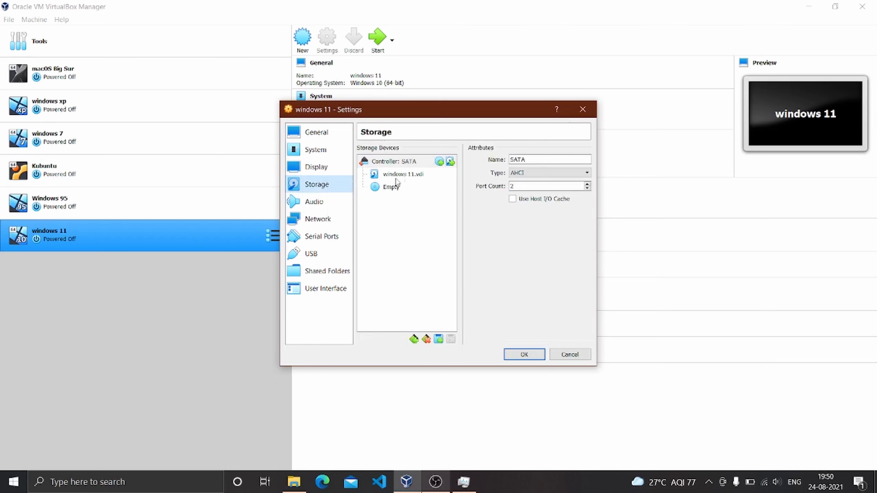
pyautogui.click(439, 162)
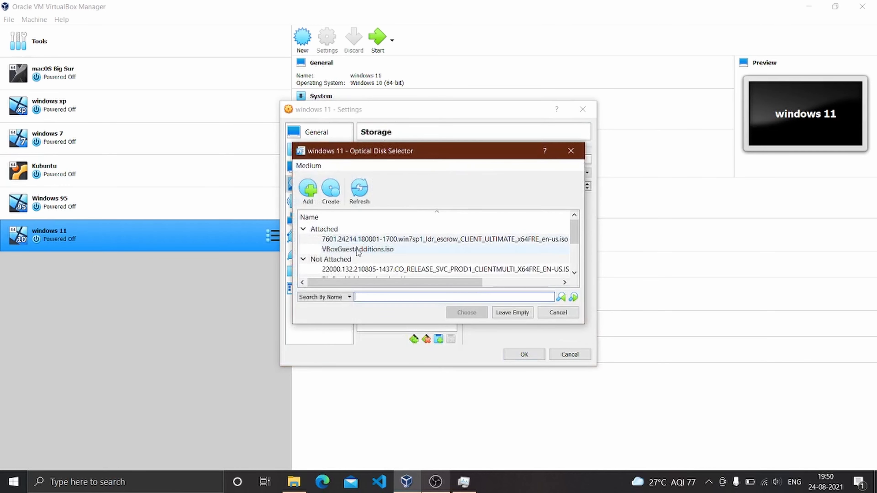
pyautogui.click(308, 190)
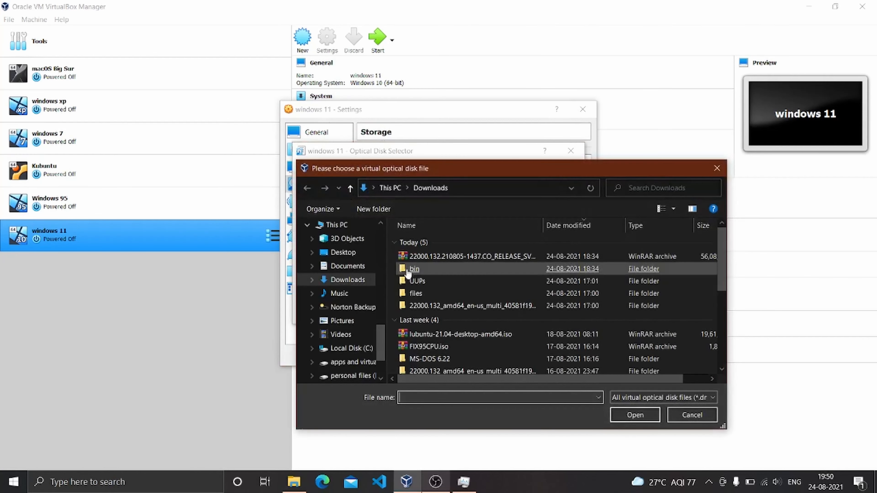
pyautogui.doubleClick(428, 256)
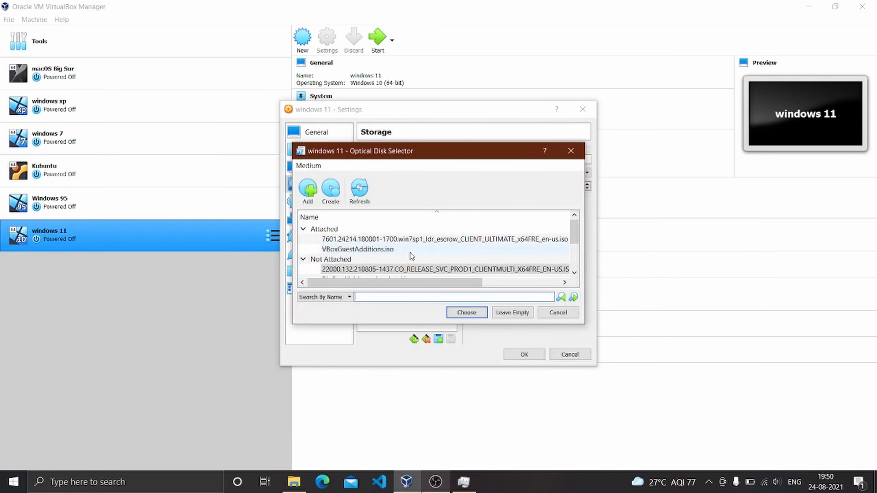
pyautogui.click(476, 313)
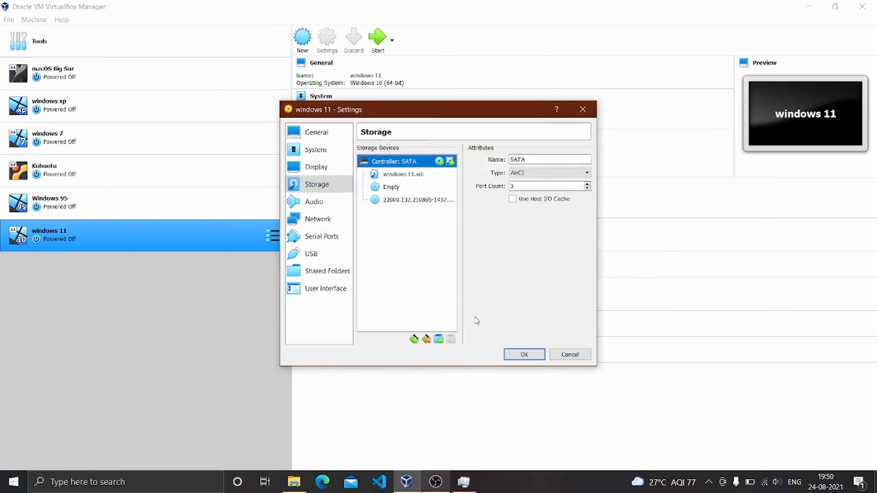
pyautogui.click(526, 354)
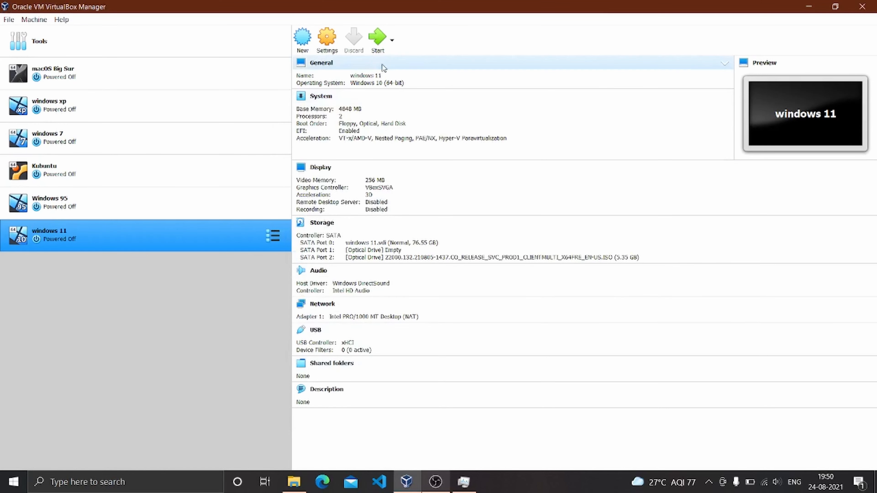
# Start the windows 11 machine, dismiss the start-up disk selection, maximize its window and boot from the attached ISO
pyautogui.click(379, 44)
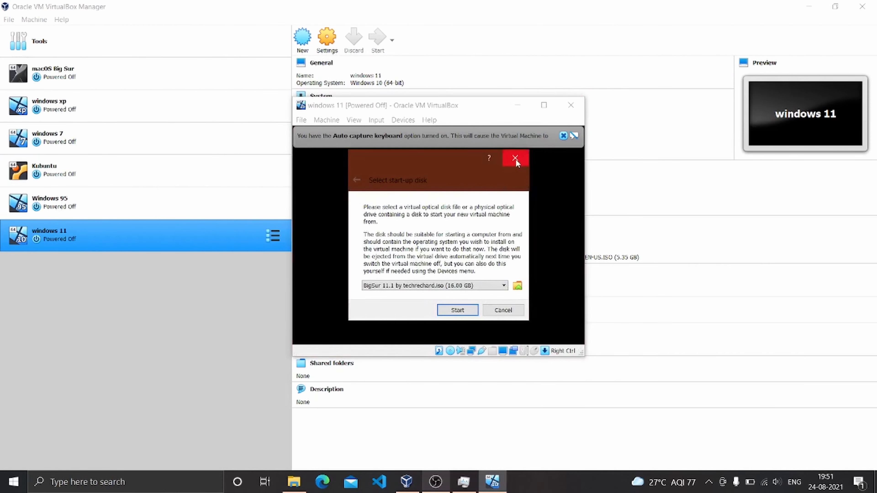
pyautogui.click(515, 158)
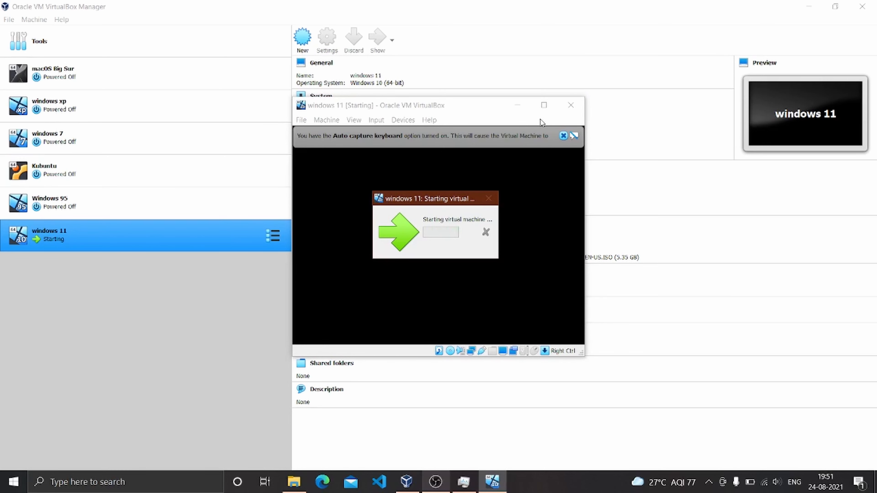
pyautogui.click(545, 105)
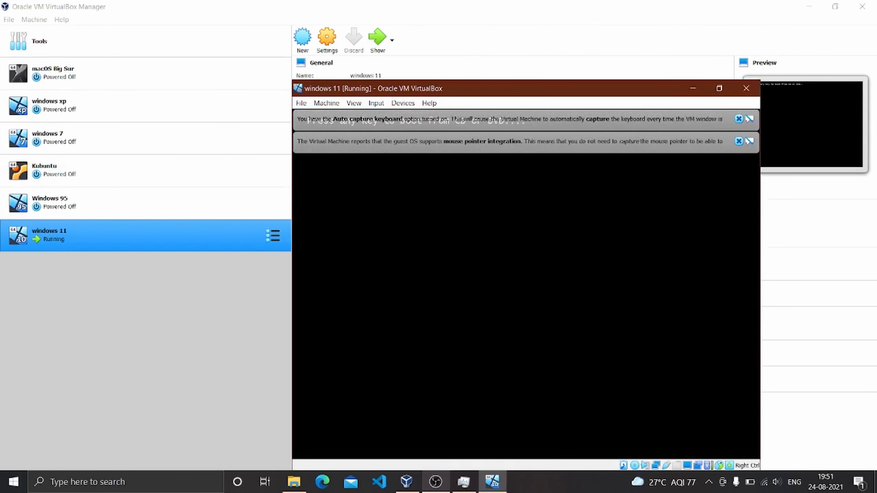
pyautogui.press('Return')
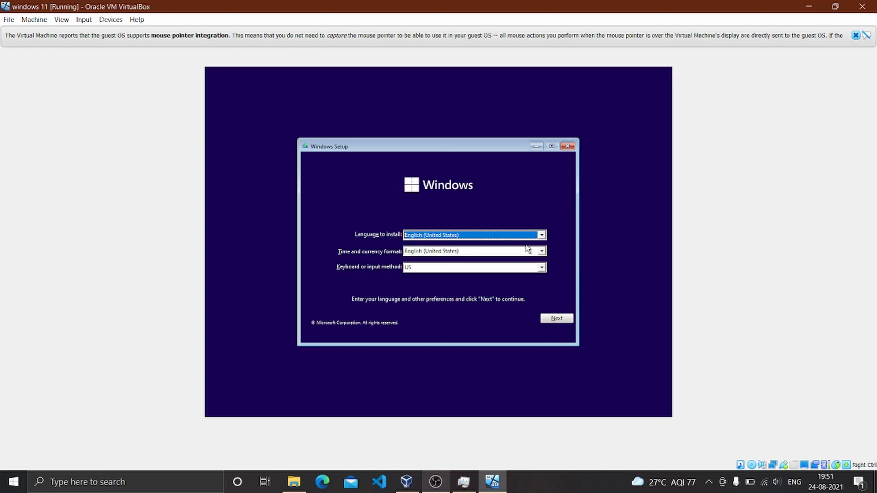
# Keep English (United States) as the language to install and start the Windows installation
pyautogui.click(528, 239)
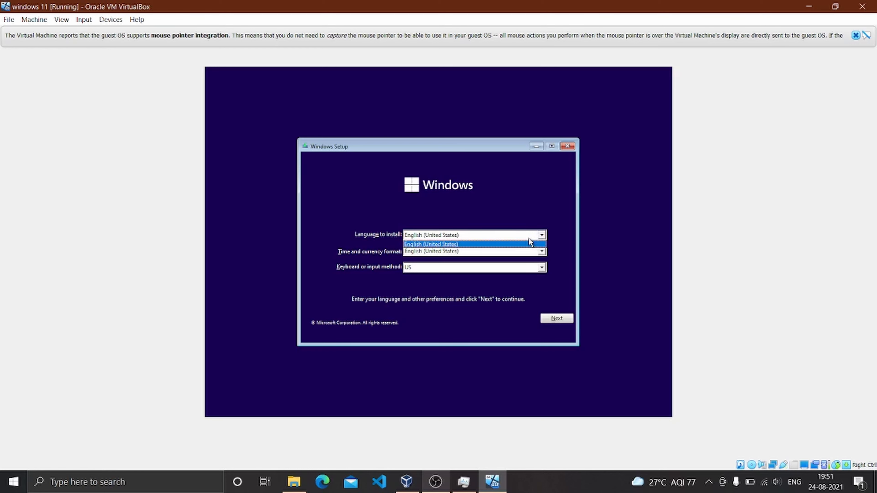
pyautogui.click(491, 243)
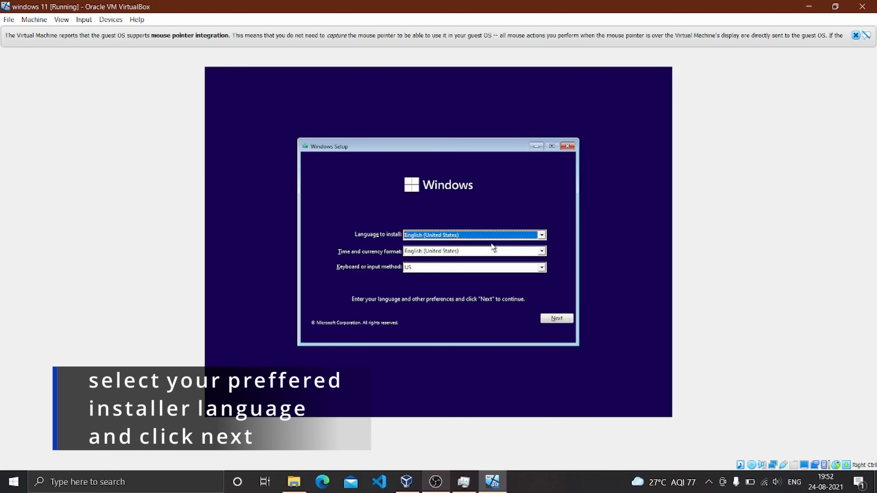
pyautogui.click(562, 320)
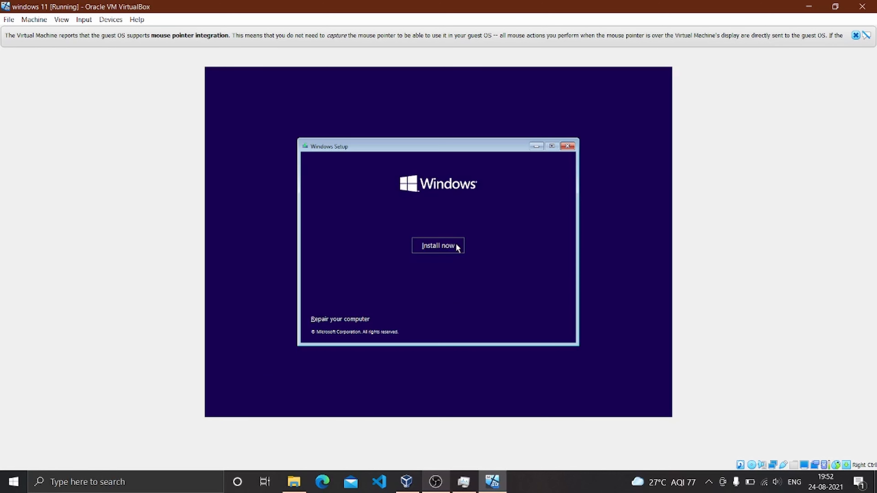
pyautogui.click(456, 244)
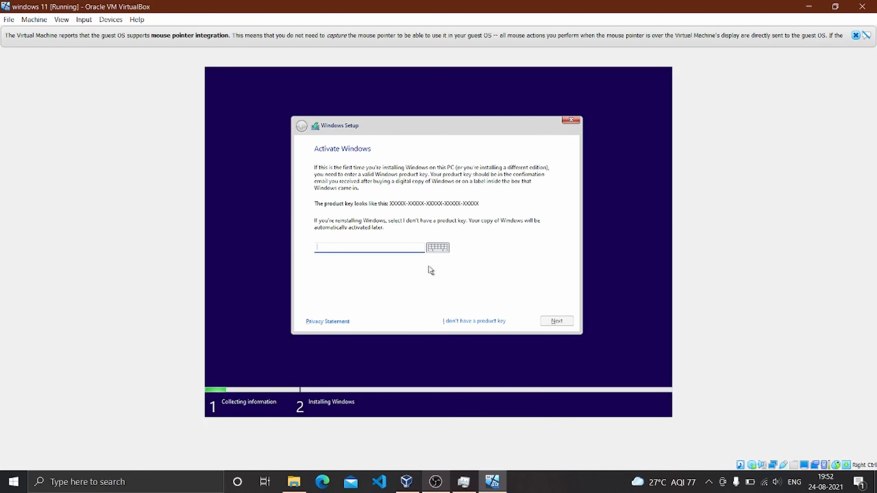
# Skip the product key and choose Windows 11 Pro as the operating system to install
pyautogui.click(486, 320)
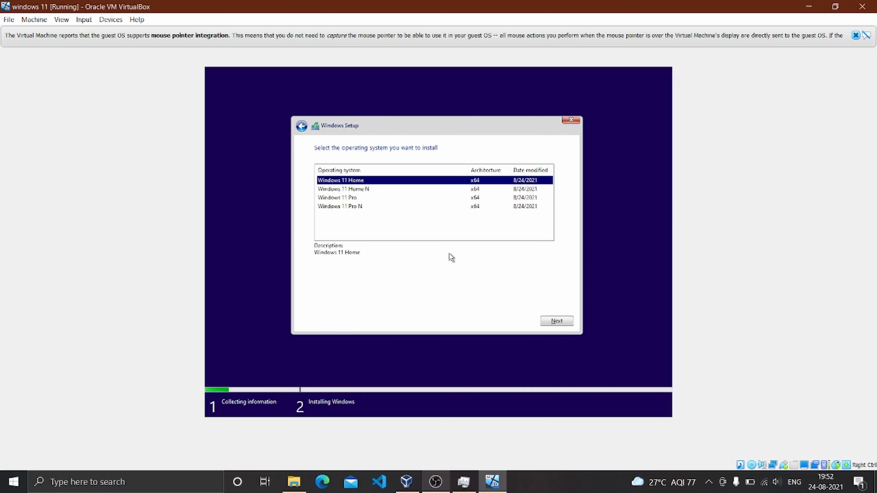
pyautogui.click(355, 198)
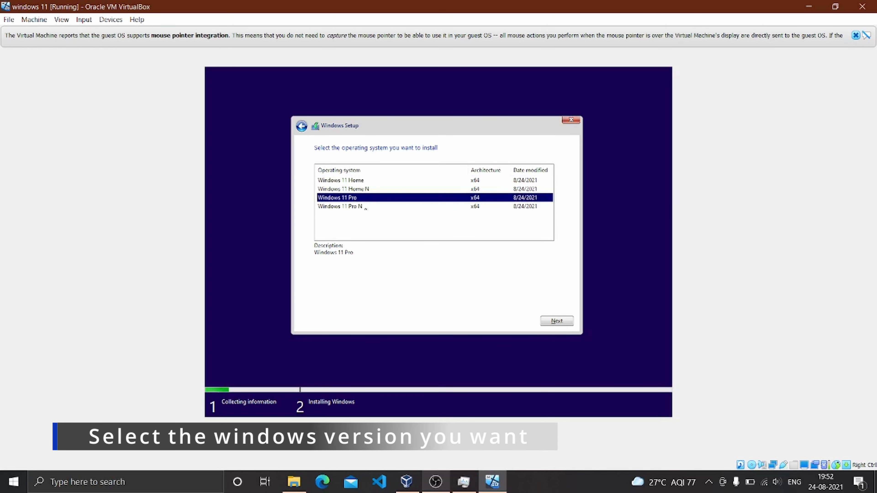
pyautogui.click(565, 324)
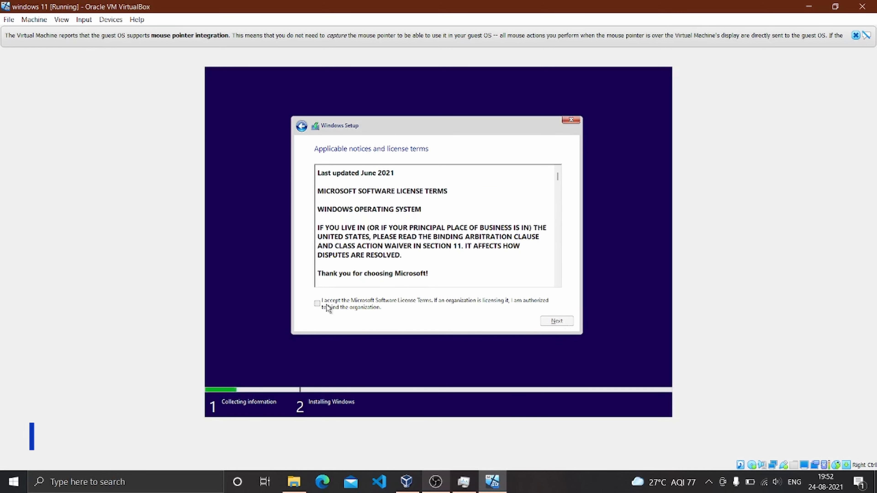
# Accept the Microsoft license terms and choose the custom, Windows-only installation
pyautogui.click(326, 305)
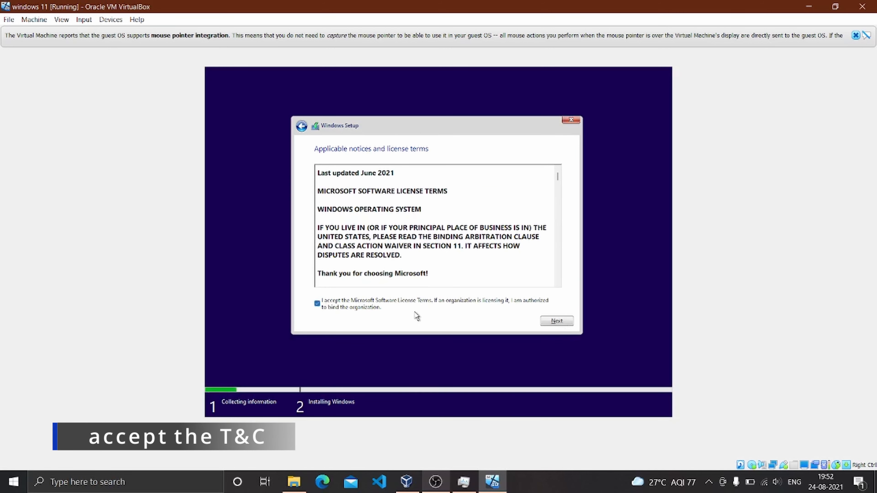
pyautogui.click(550, 324)
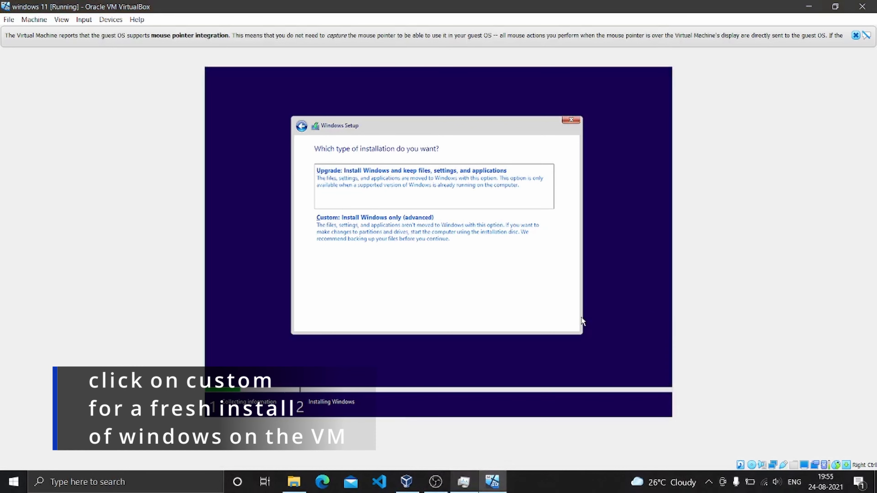
pyautogui.click(453, 241)
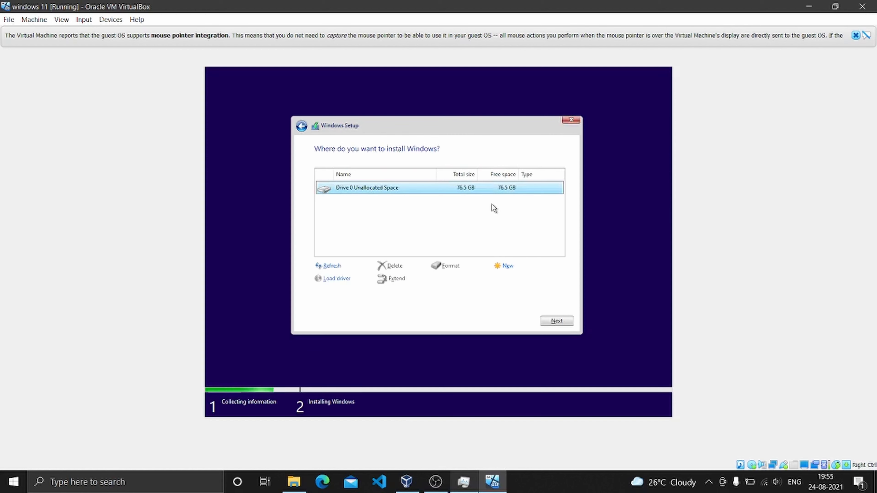